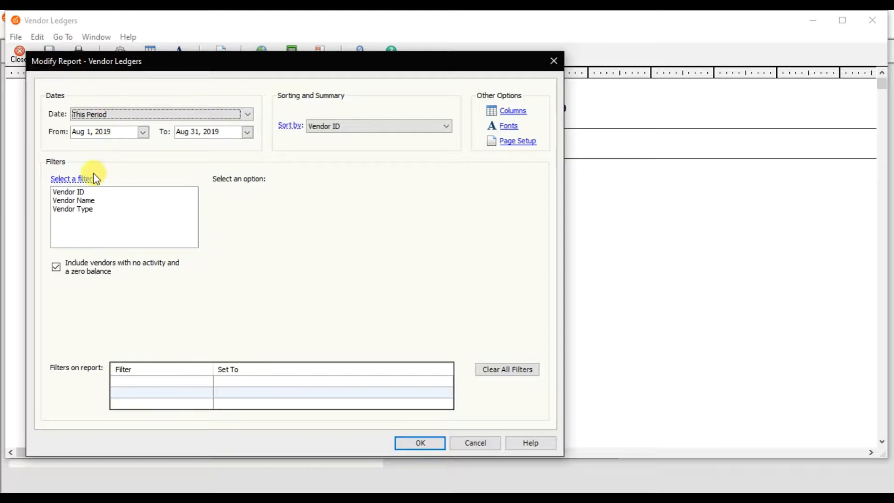
- Filter the Vendor Ledgers report by Vendor ID to show only Red Fairy
left_click(76, 192)
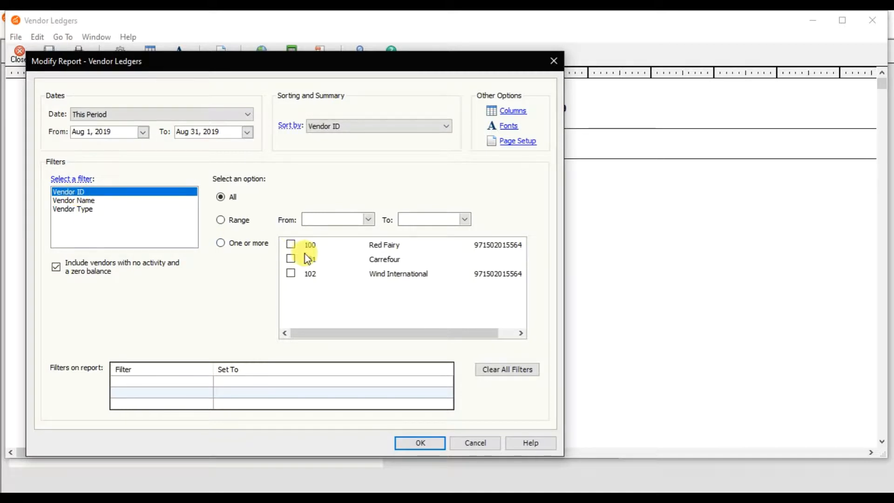
left_click(290, 246)
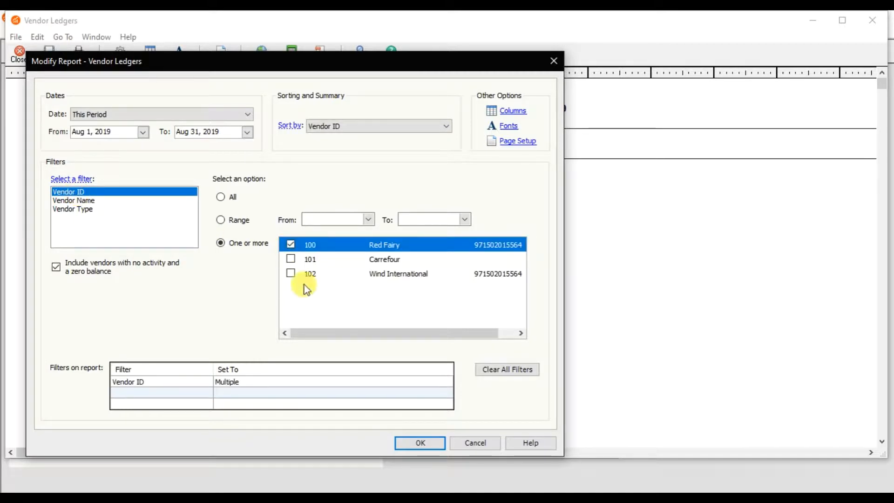
left_click(409, 443)
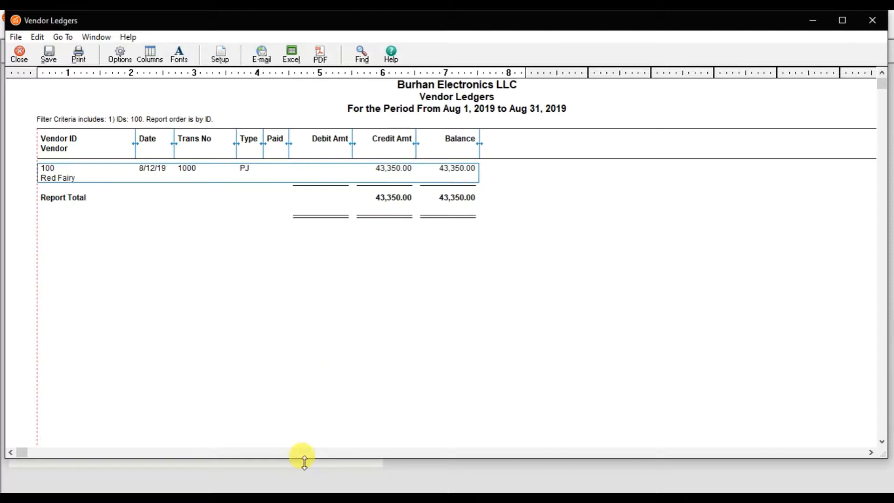
- Check the purchase order exercise in the Word document, then close the Vendor Ledgers report and return to the Sage 50 main window
left_click(306, 499)
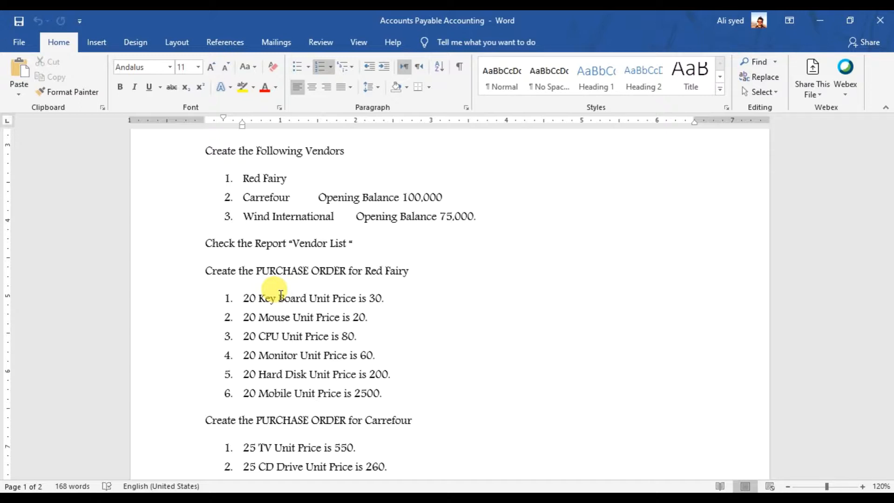
left_click(571, 492)
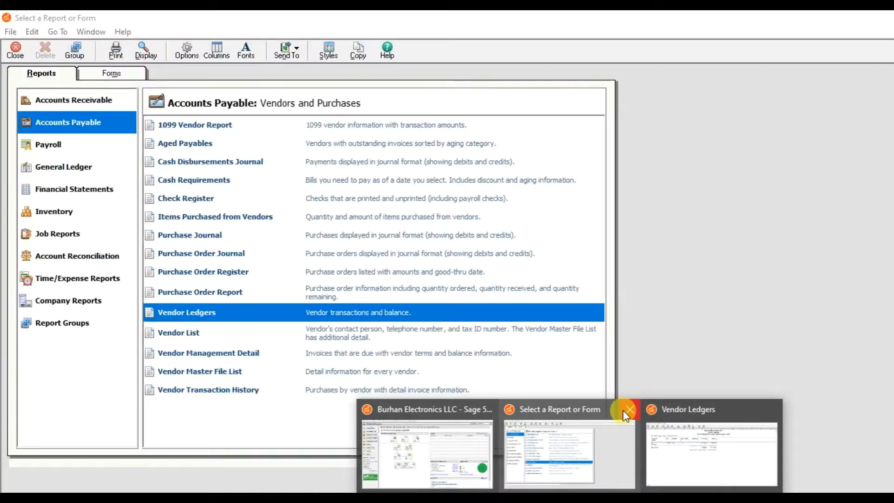
left_click(625, 409)
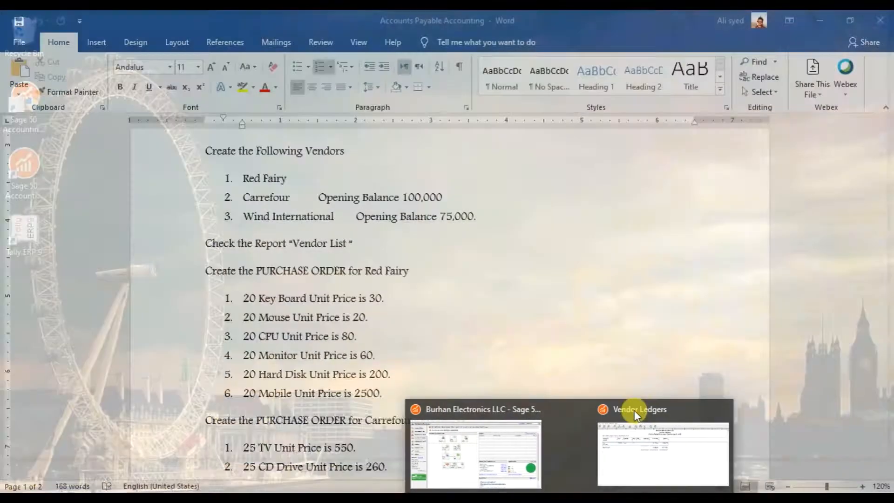
left_click(699, 412)
left_click(613, 435)
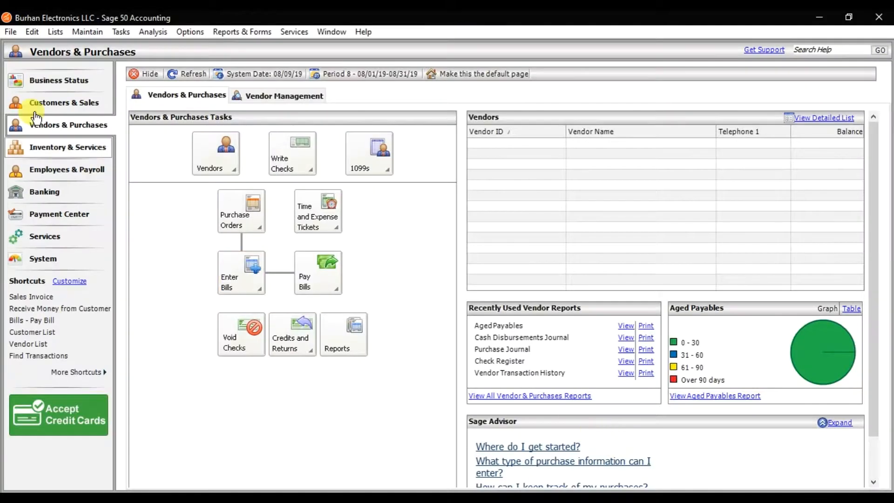
- Open a new vendor bill for entry and maximize its Purchases/Receive Inventory window
left_click(125, 32)
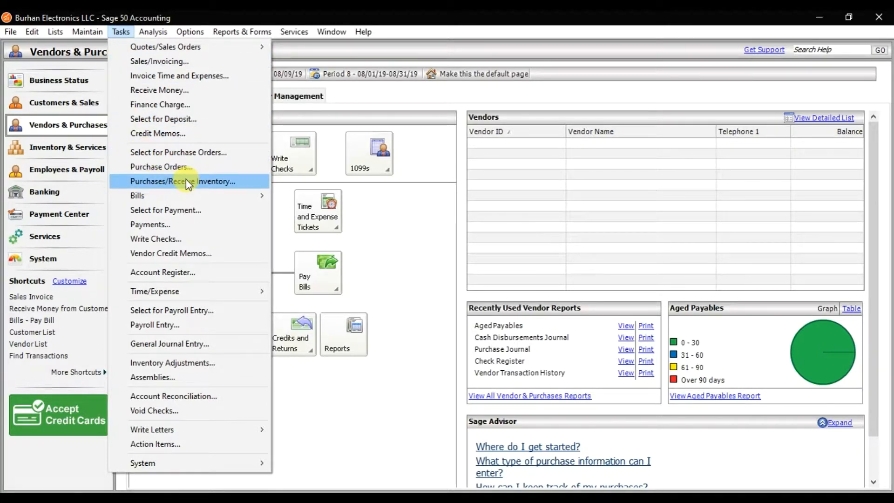
mouse_move(185, 200)
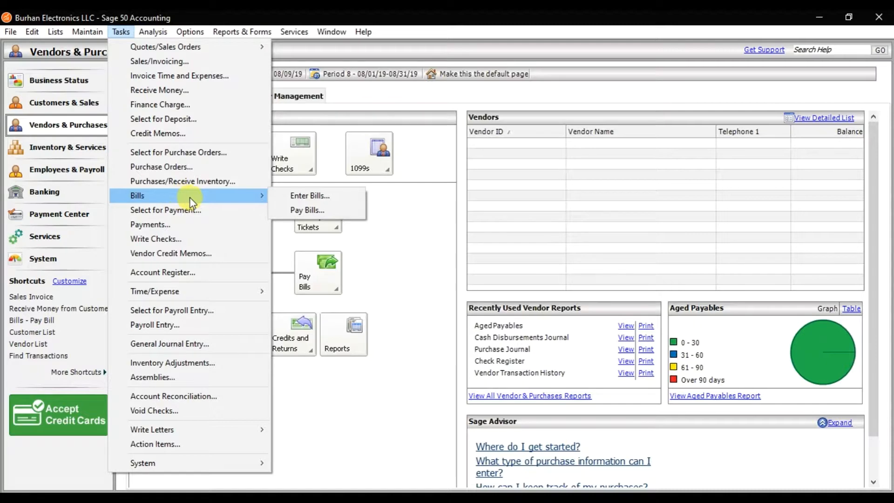
left_click(313, 200)
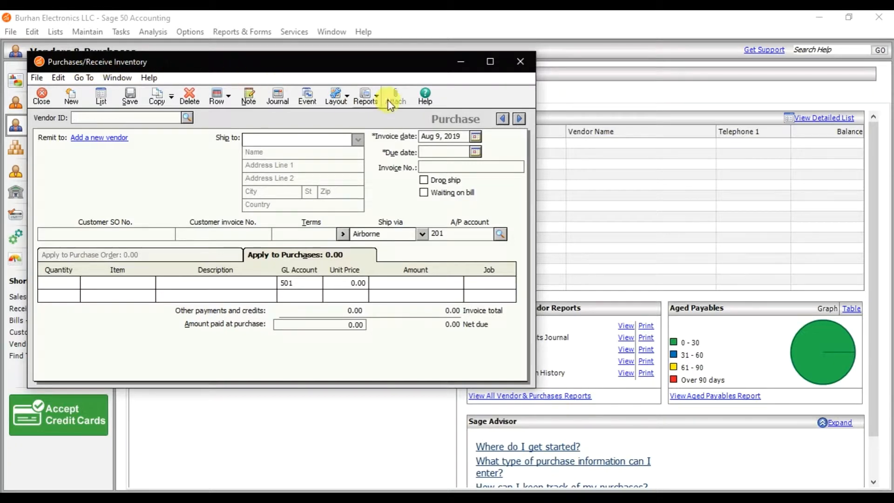
left_click(490, 61)
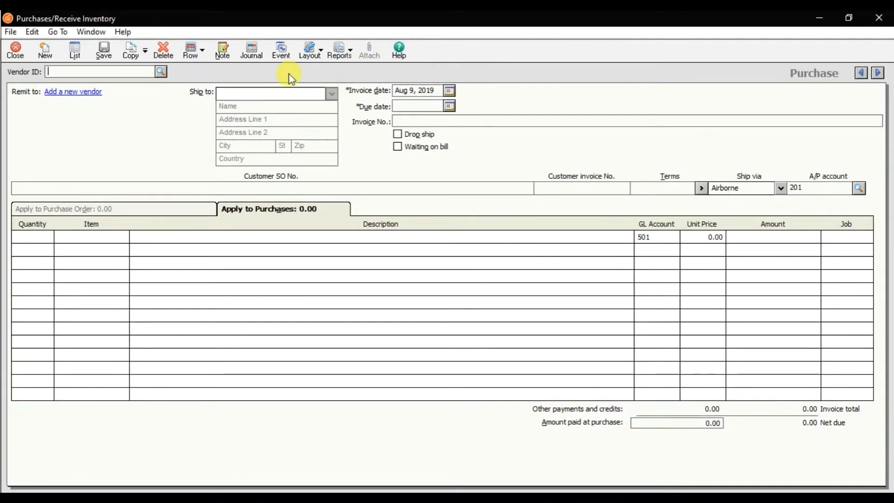
- Set the bill's vendor to Red Fairy, with invoice date Aug 14, 2019 and invoice number 1009
left_click(161, 72)
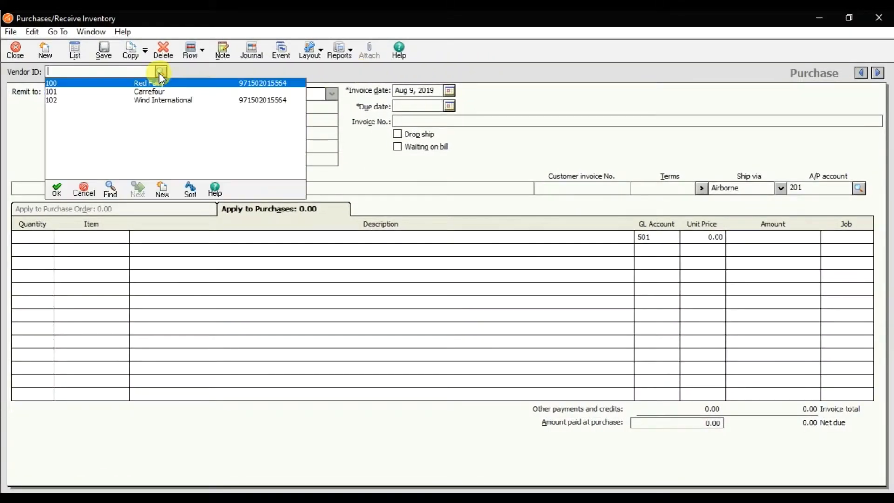
double_click(161, 82)
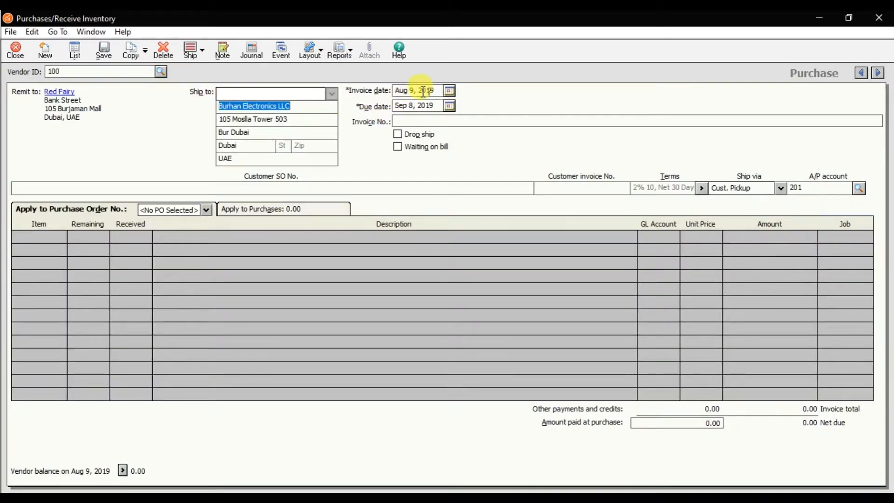
left_click(449, 91)
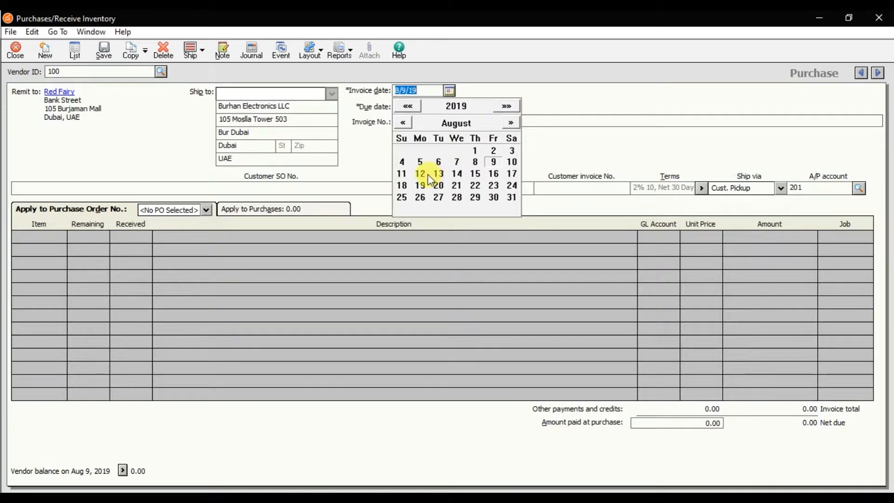
left_click(457, 174)
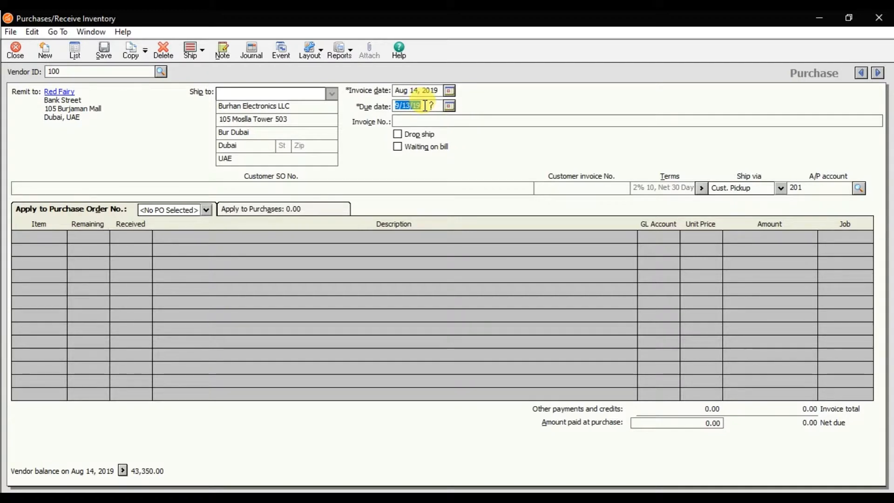
left_click(428, 121)
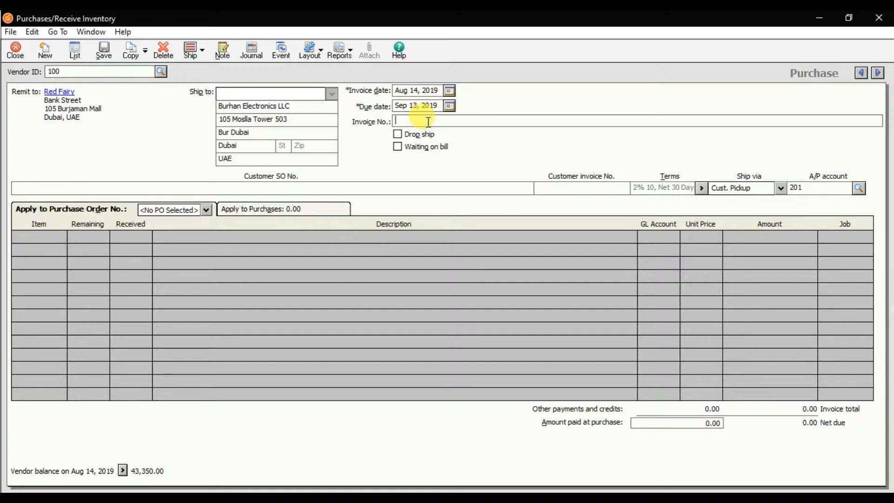
type("1009")
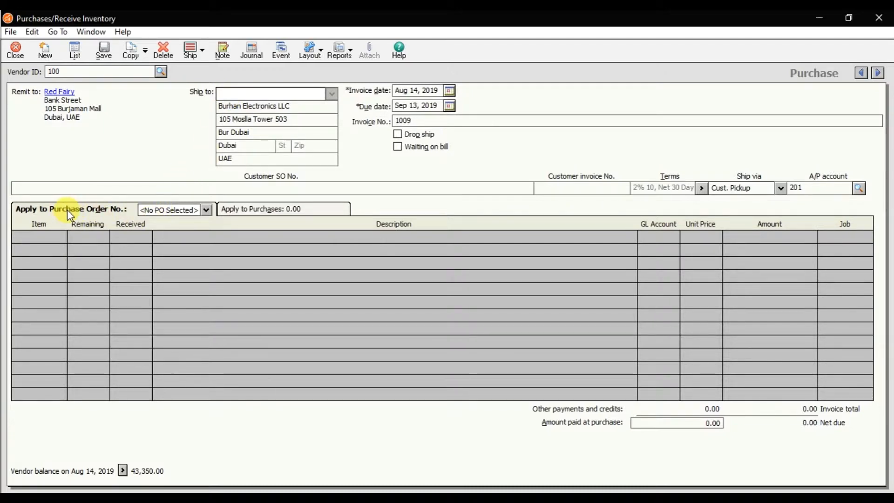
- Apply the bill to Red Fairy's open purchase order with all remaining items received, then save the purchase and close the form
left_click(163, 211)
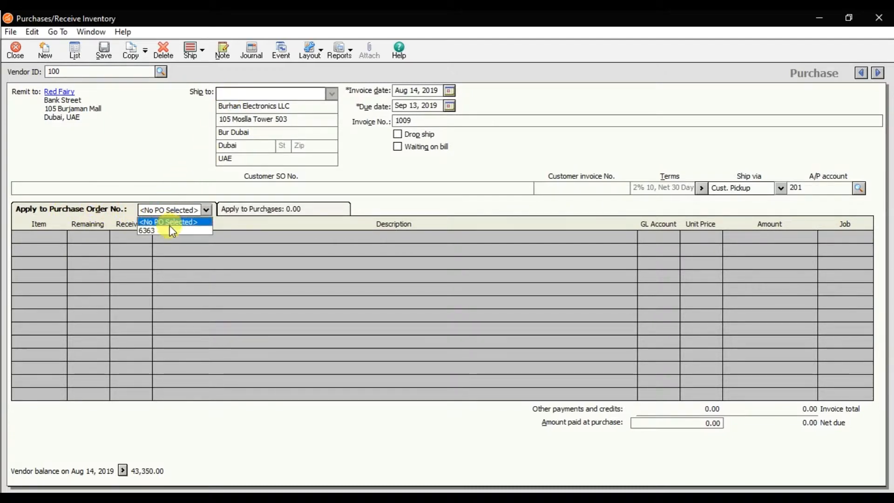
left_click(169, 230)
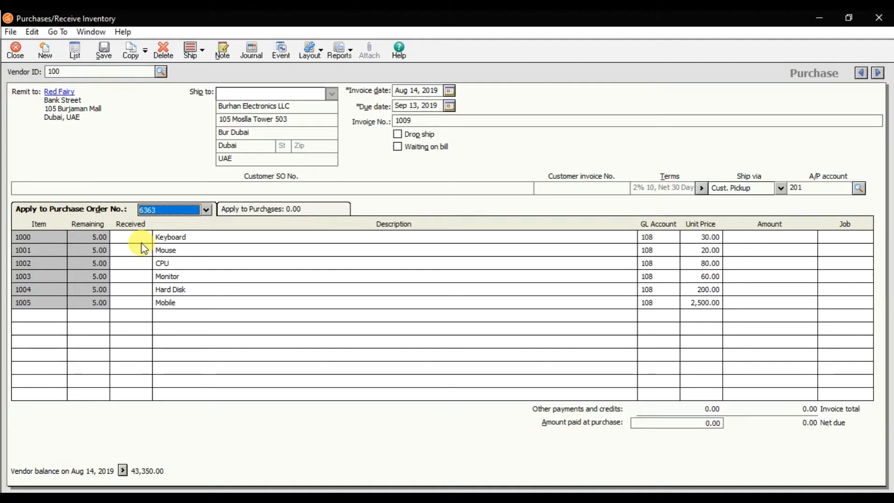
left_click(202, 55)
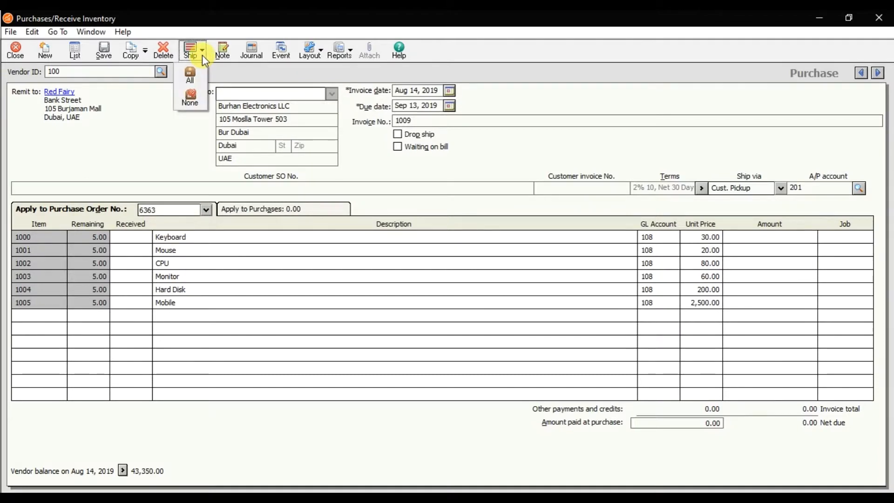
left_click(200, 71)
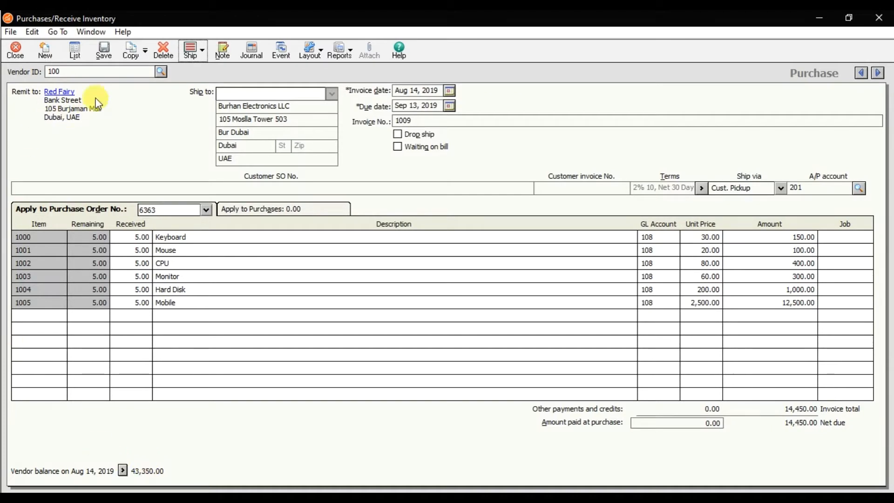
left_click(109, 51)
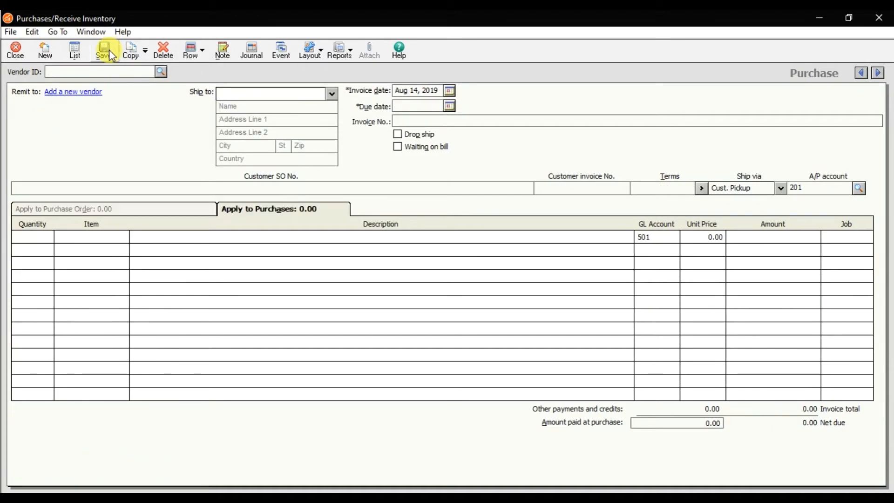
left_click(15, 50)
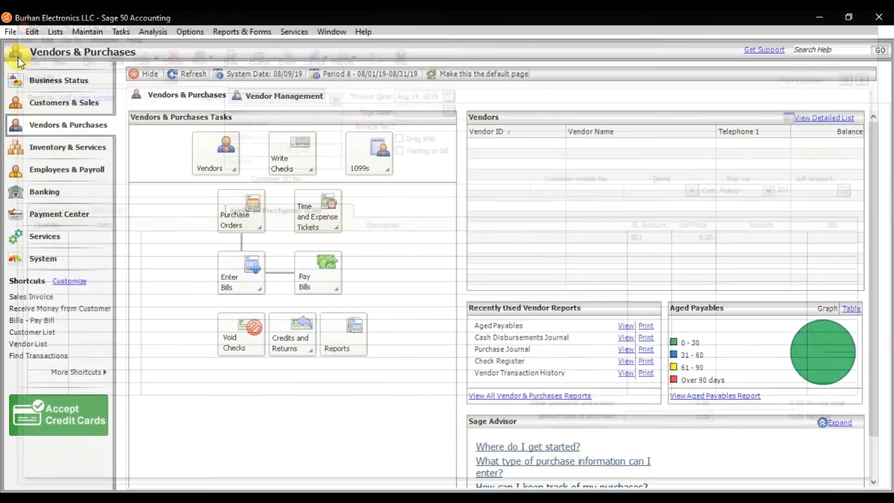
- Display the Accounts Payable Vendor Ledgers report filtered by Vendor ID to Red Fairy and select the invoice 1009 line
left_click(242, 32)
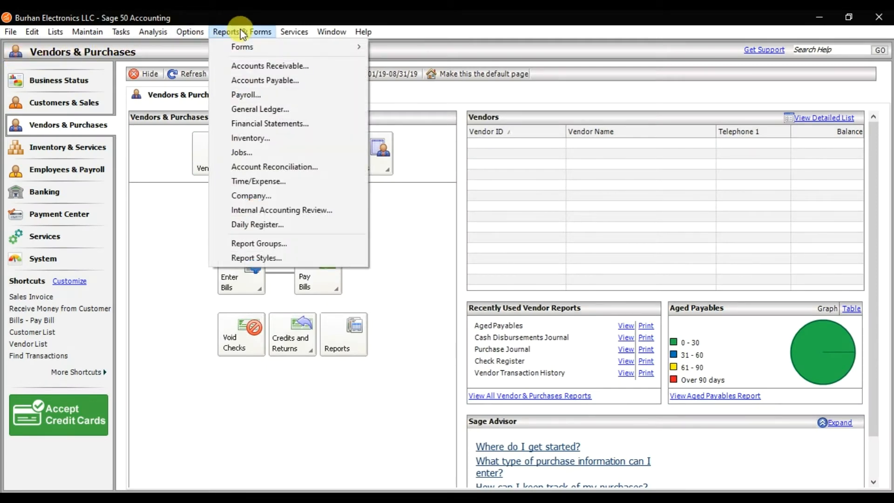
left_click(263, 79)
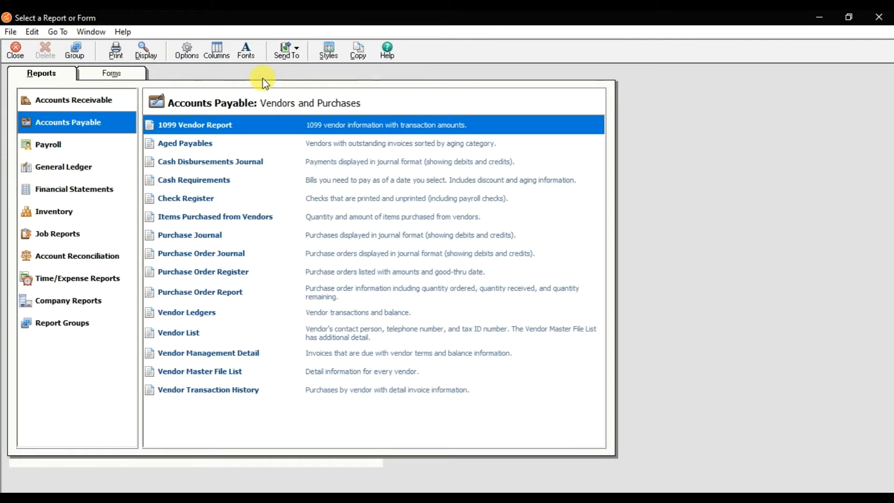
double_click(221, 316)
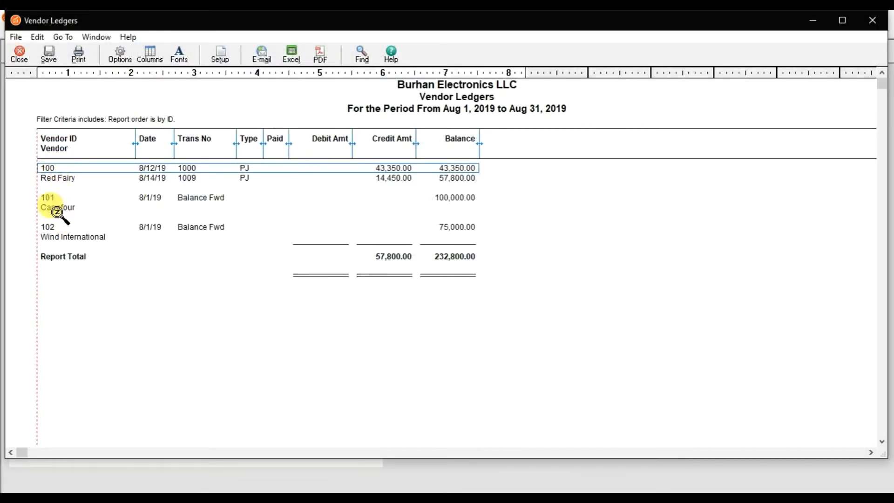
left_click(114, 64)
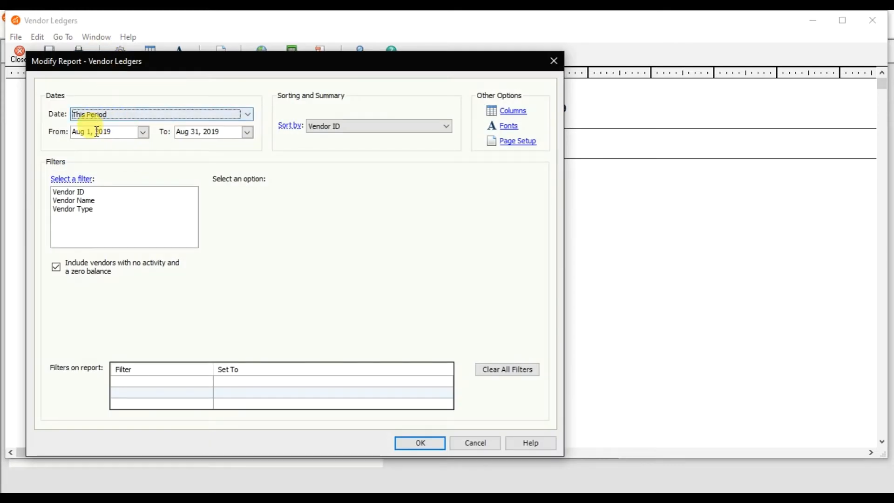
left_click(71, 195)
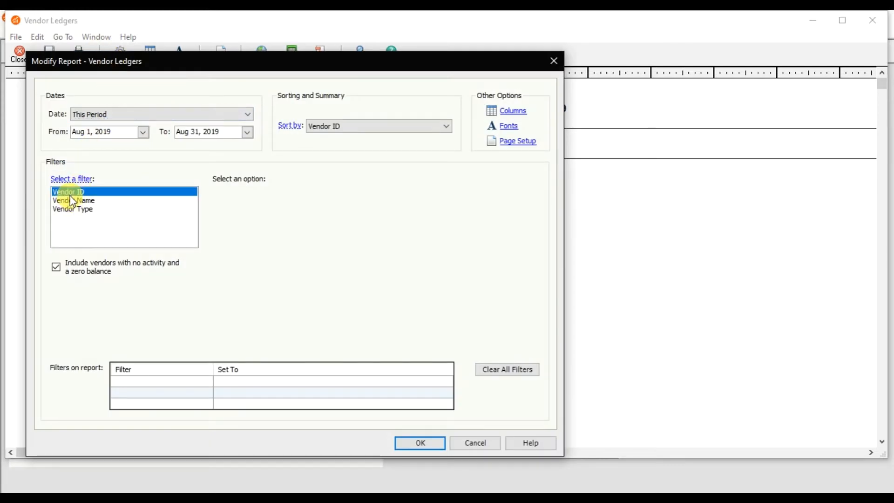
left_click(291, 244)
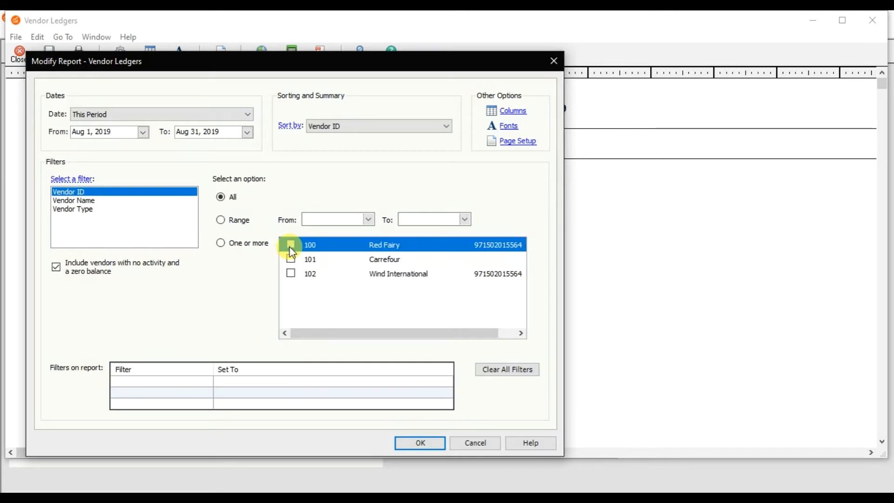
left_click(422, 443)
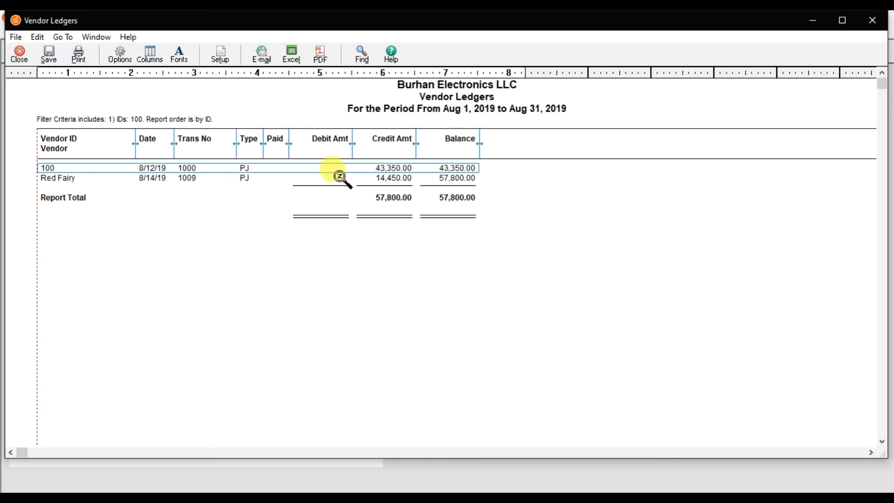
left_click(363, 179)
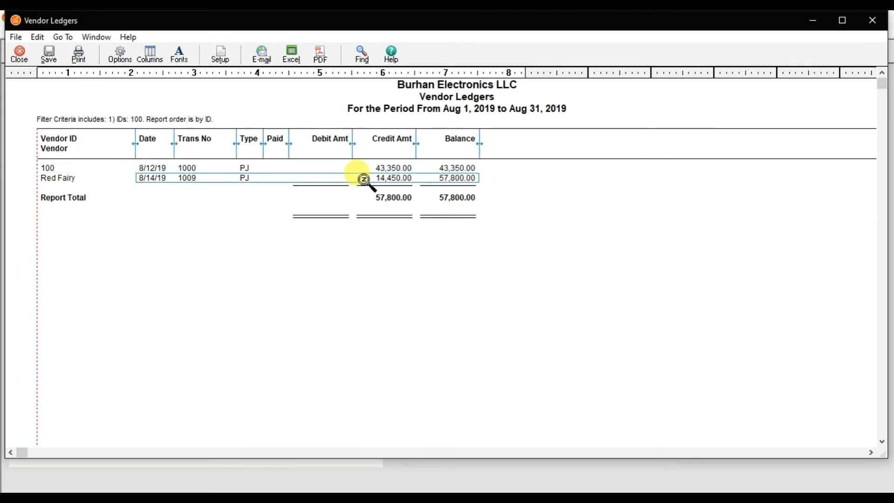